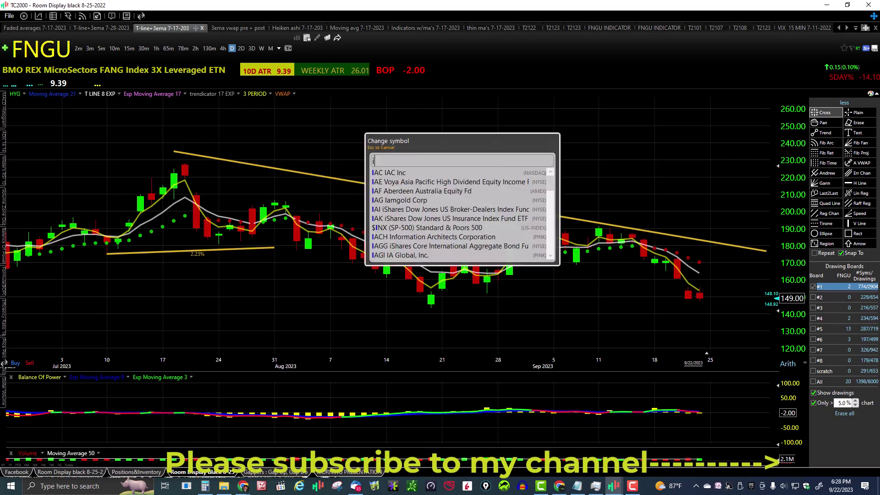
Switch the daily chart from FNGU to IWM.
{"action": "key", "text": "Return"}
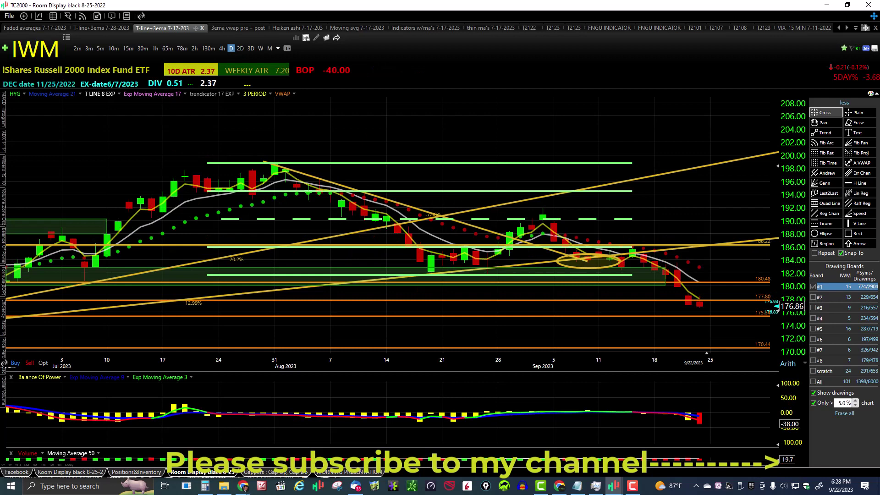
Show drawing board #4 on the IWM chart and delete one horizontal price line.
{"action": "left_click", "coordinate": [833, 320]}
{"action": "scroll", "coordinate": [711, 329], "scroll_direction": "down", "scroll_amount": 2}
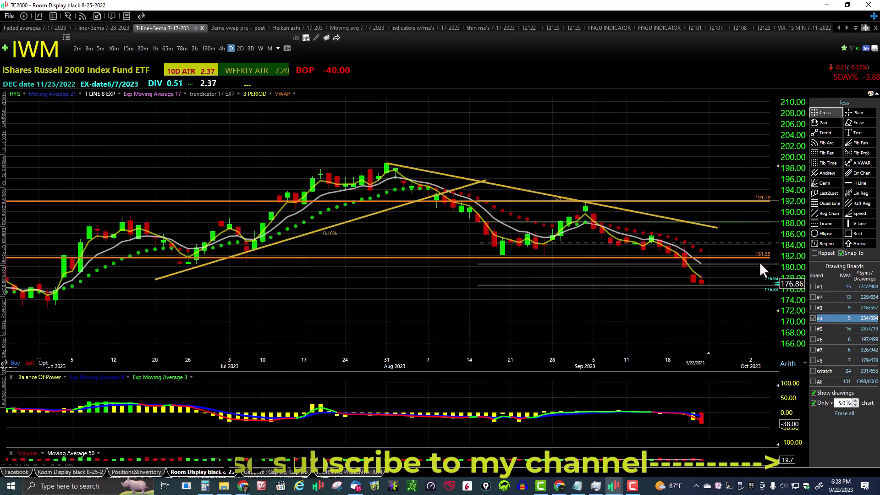
{"action": "mouse_move", "coordinate": [769, 261]}
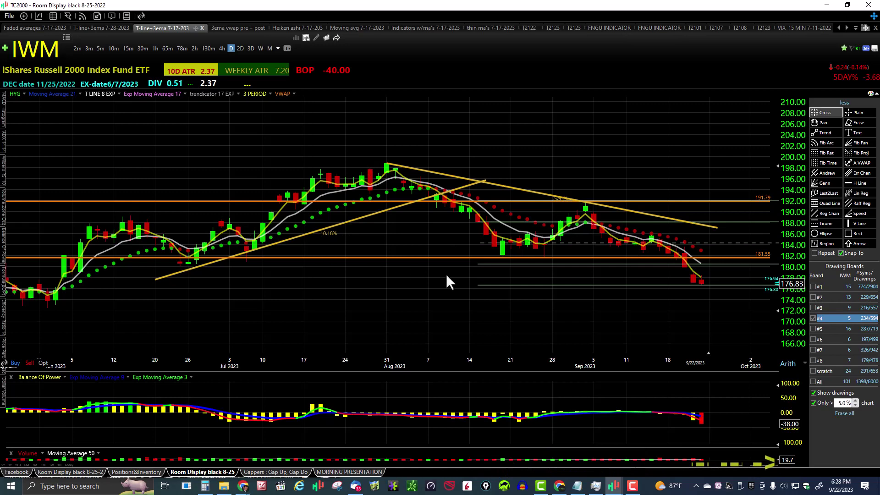
{"action": "mouse_move", "coordinate": [203, 258]}
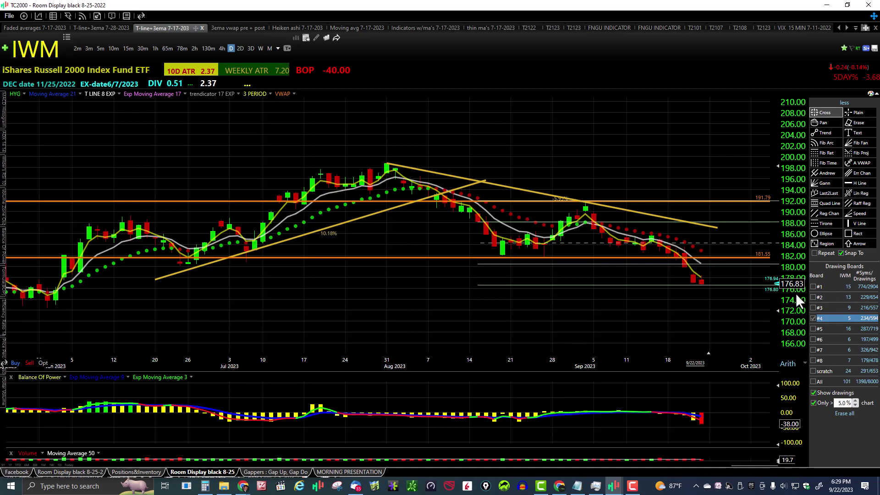
{"action": "right_click", "coordinate": [745, 247]}
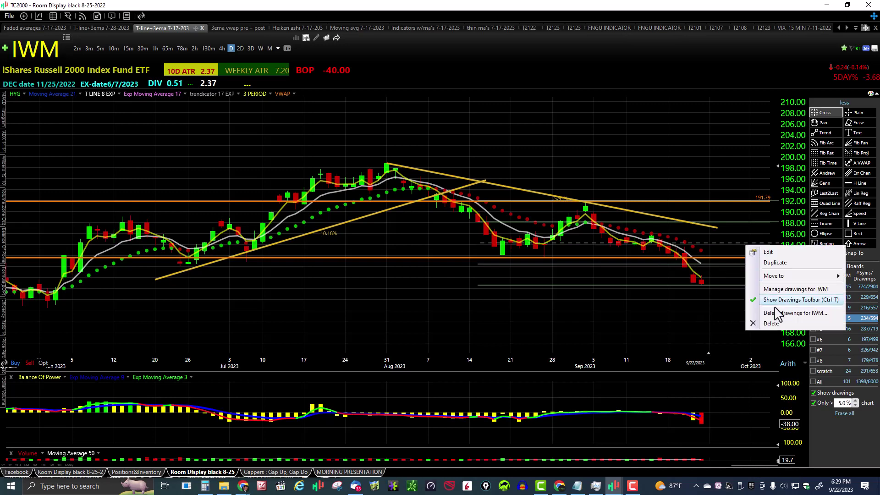
{"action": "left_click", "coordinate": [774, 323]}
Zoom in and out to review IWM at 176.83 below the 181.55 support line.
{"action": "scroll", "coordinate": [729, 301], "scroll_direction": "up", "scroll_amount": 3}
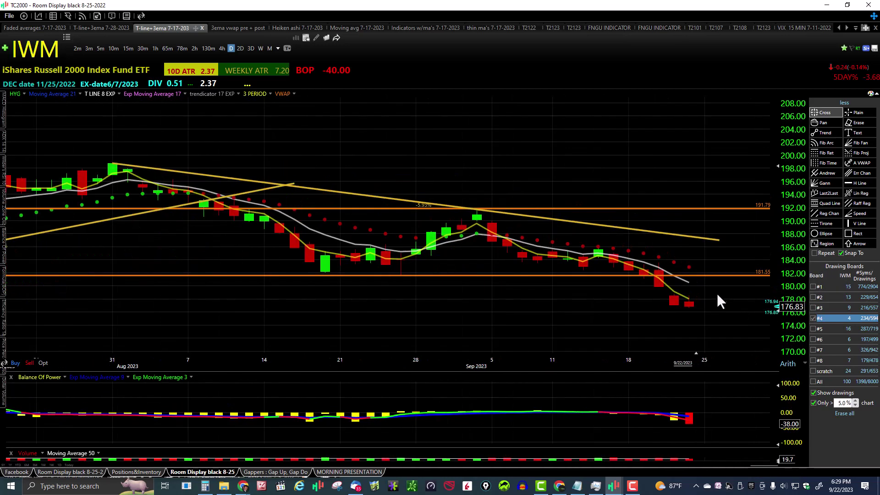
{"action": "scroll", "coordinate": [712, 303], "scroll_direction": "up", "scroll_amount": 2}
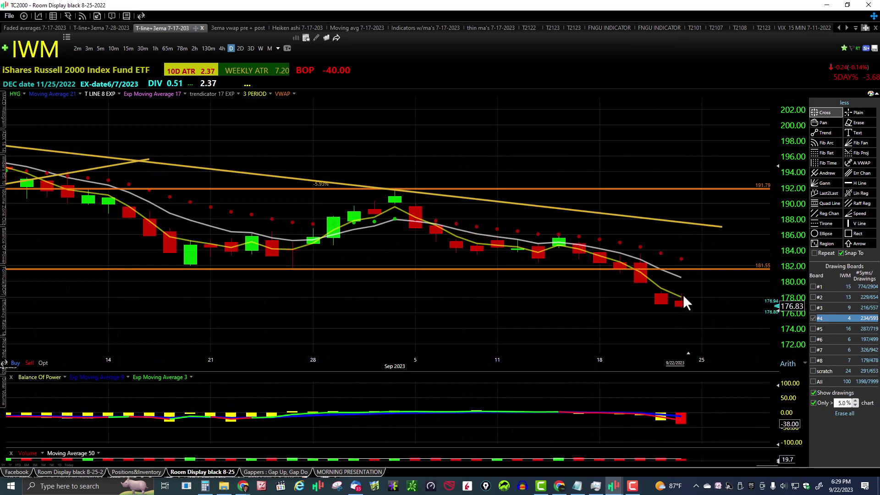
{"action": "scroll", "coordinate": [545, 151], "scroll_direction": "down", "scroll_amount": 3}
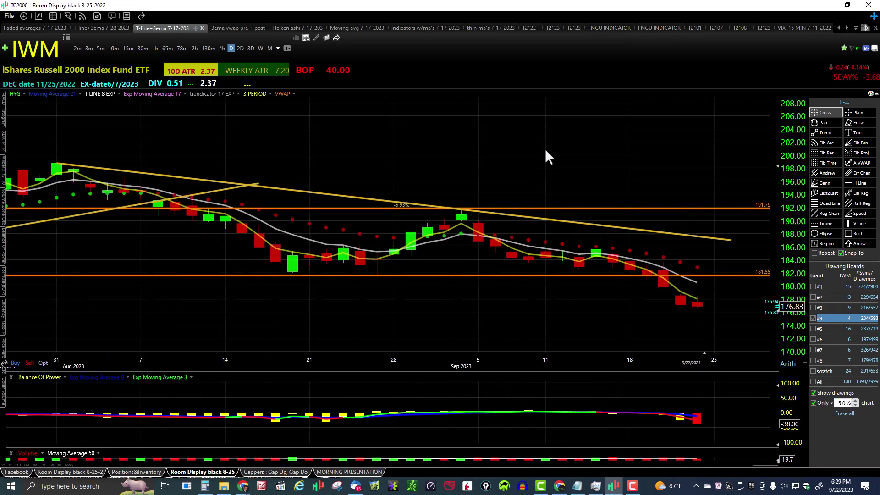
{"action": "scroll", "coordinate": [618, 187], "scroll_direction": "down", "scroll_amount": 2}
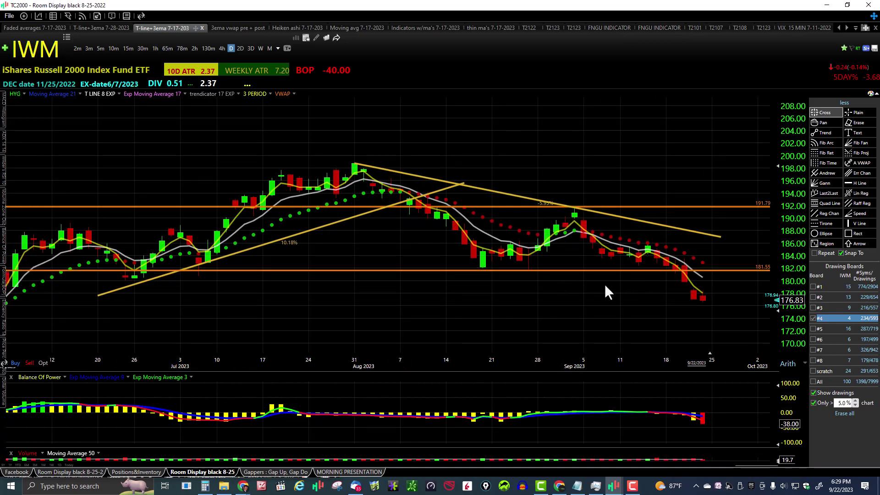
{"action": "scroll", "coordinate": [605, 283], "scroll_direction": "down", "scroll_amount": 2}
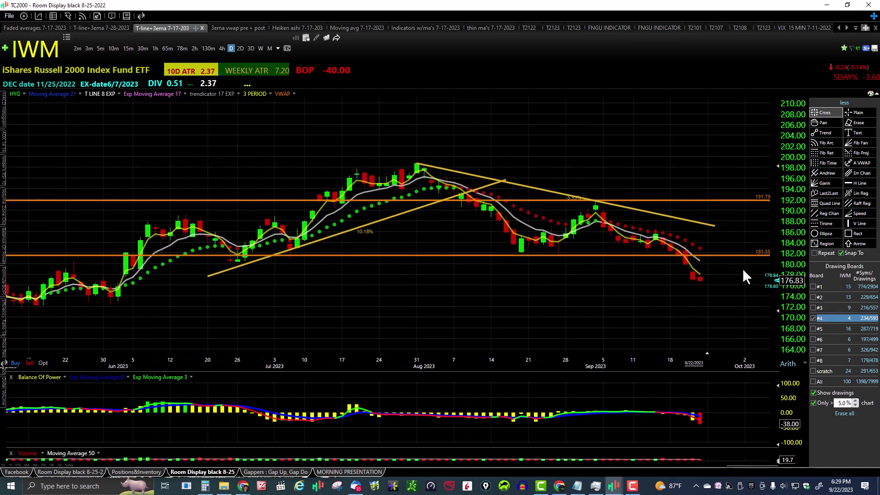
{"action": "scroll", "coordinate": [733, 284], "scroll_direction": "down", "scroll_amount": 3}
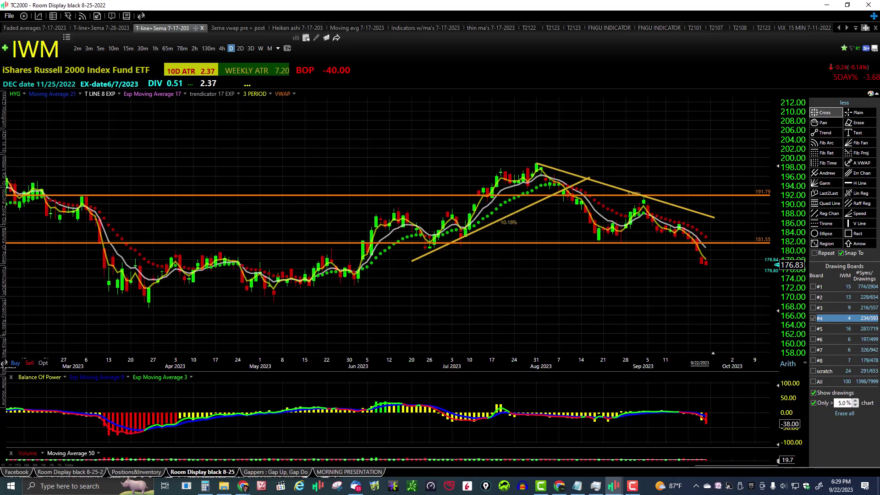
Switch the chart to DIA and show drawing board #6's drawings.
{"action": "type", "text": "DIA"}
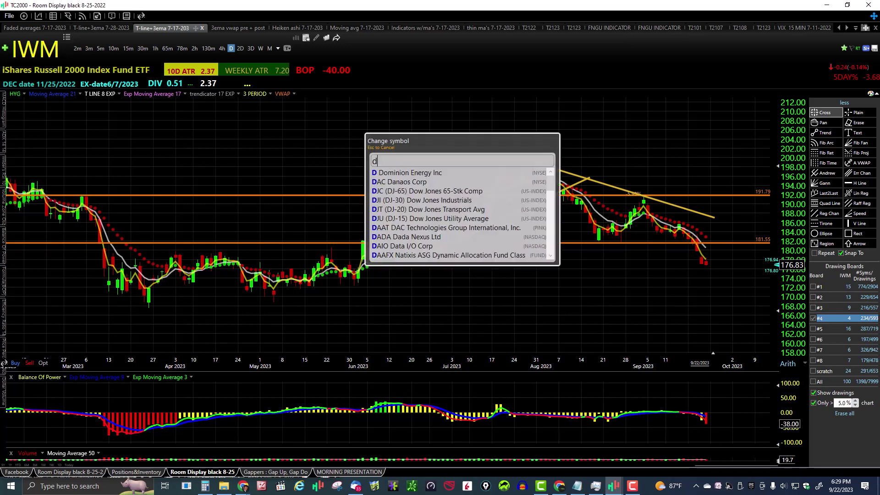
{"action": "key", "text": "Return"}
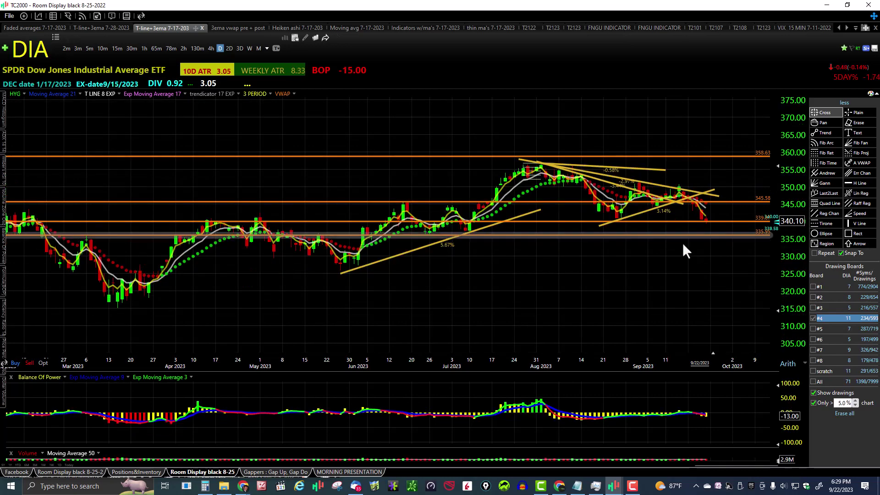
{"action": "scroll", "coordinate": [686, 244], "scroll_direction": "up", "scroll_amount": 3}
{"action": "left_click", "coordinate": [839, 340]}
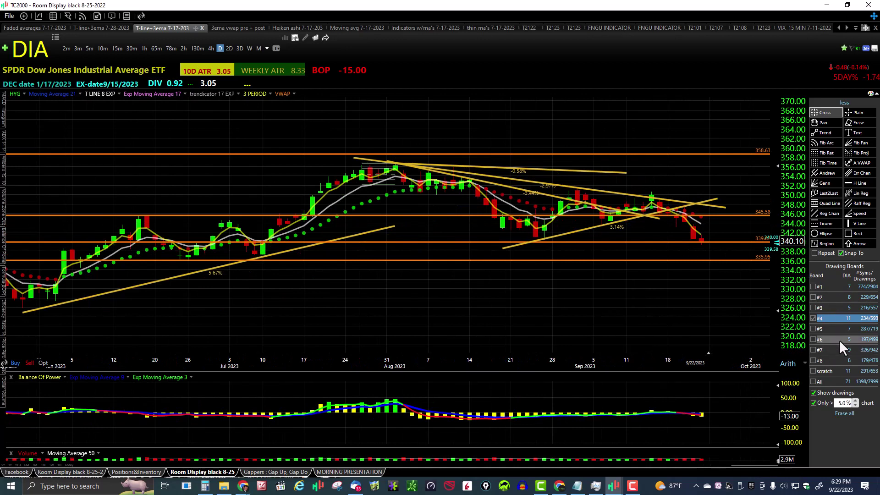
{"action": "scroll", "coordinate": [724, 260], "scroll_direction": "up", "scroll_amount": 2}
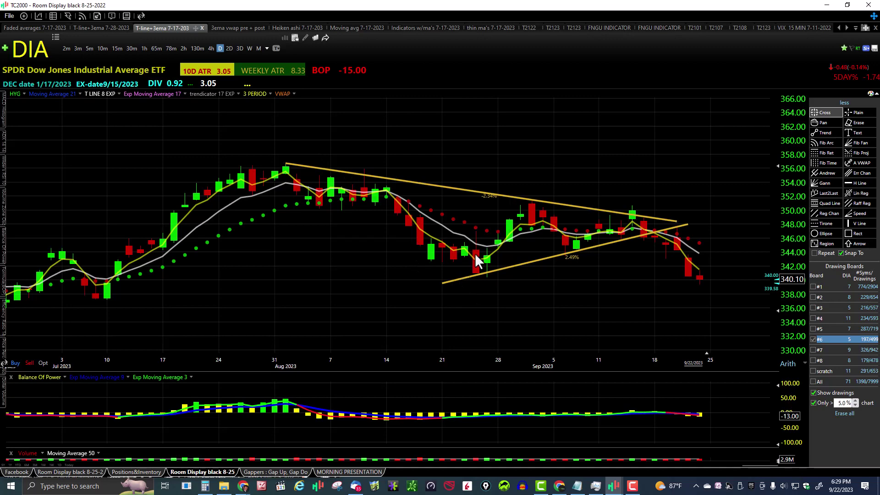
{"action": "scroll", "coordinate": [644, 275], "scroll_direction": "down", "scroll_amount": 3}
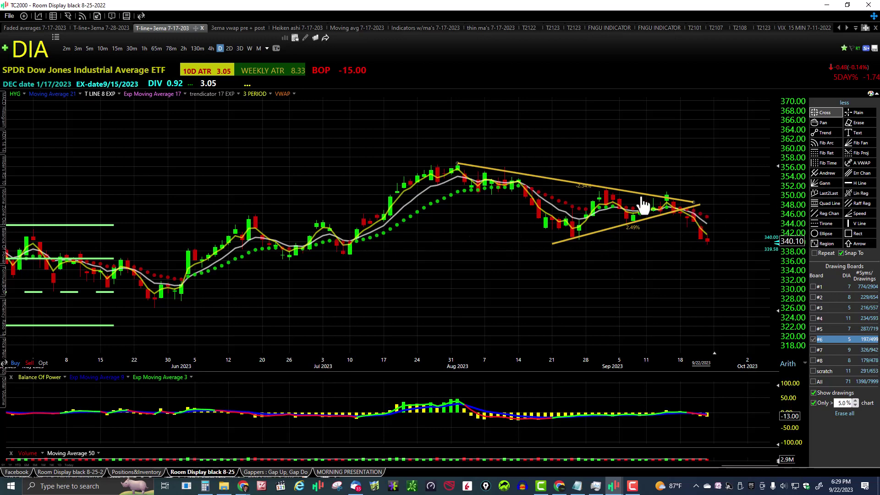
Reposition the lower trendline under the July lows and extend it across the chart.
{"action": "left_click_drag", "start_coordinate": [638, 219], "coordinate": [416, 237]}
{"action": "left_click_drag", "start_coordinate": [473, 222], "coordinate": [741, 237]}
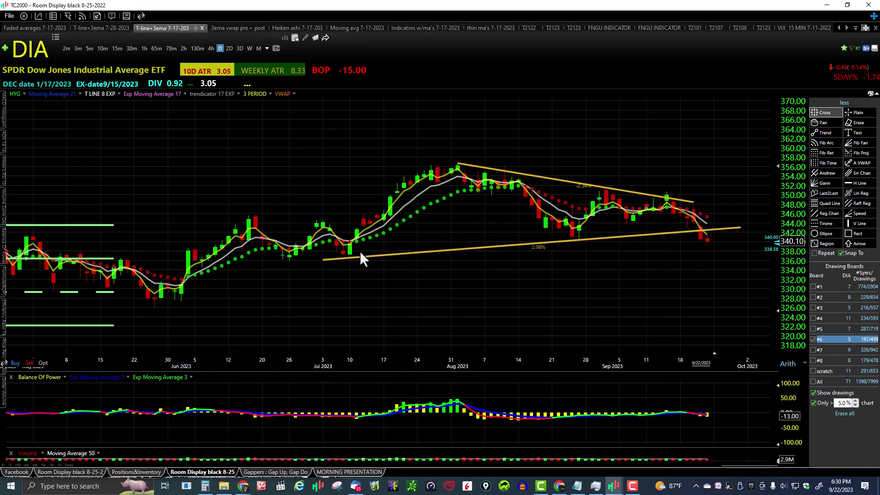
{"action": "left_click_drag", "start_coordinate": [327, 262], "coordinate": [326, 259]}
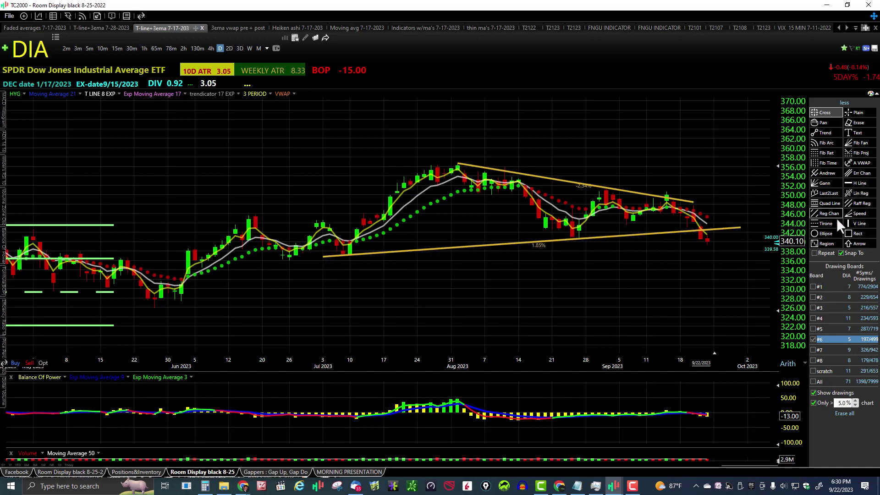
Shade a rectangle over the mid-July to late-August range, then zoom out.
{"action": "left_click", "coordinate": [849, 232]}
{"action": "mouse_move", "coordinate": [392, 158]}
{"action": "left_mouse_down"}
{"action": "mouse_move", "coordinate": [531, 198]}
{"action": "mouse_move", "coordinate": [563, 249]}
{"action": "left_mouse_up"}
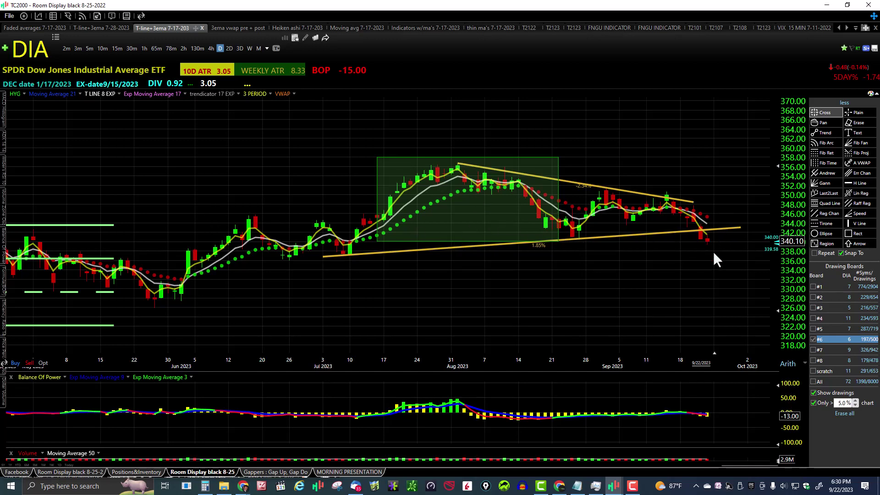
{"action": "scroll", "coordinate": [714, 245], "scroll_direction": "up", "scroll_amount": 1}
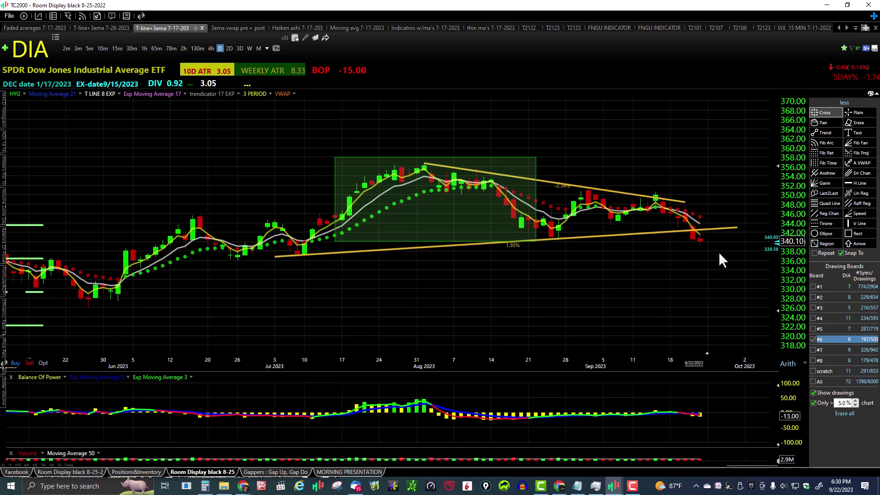
{"action": "scroll", "coordinate": [719, 257], "scroll_direction": "up", "scroll_amount": 2}
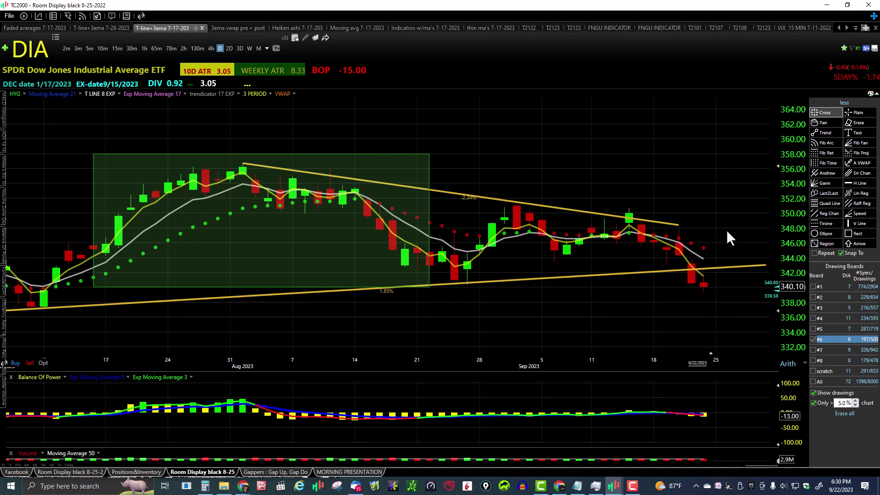
{"action": "scroll", "coordinate": [726, 252], "scroll_direction": "down", "scroll_amount": 2}
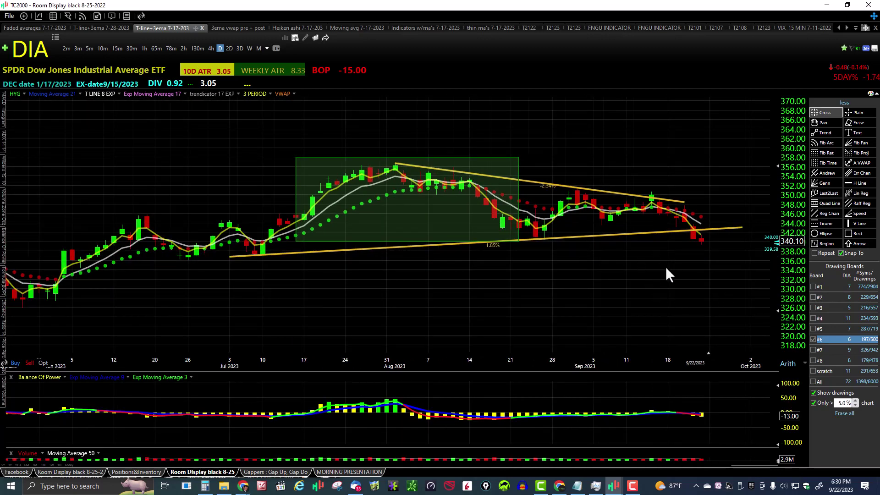
{"action": "scroll", "coordinate": [667, 270], "scroll_direction": "down", "scroll_amount": 2}
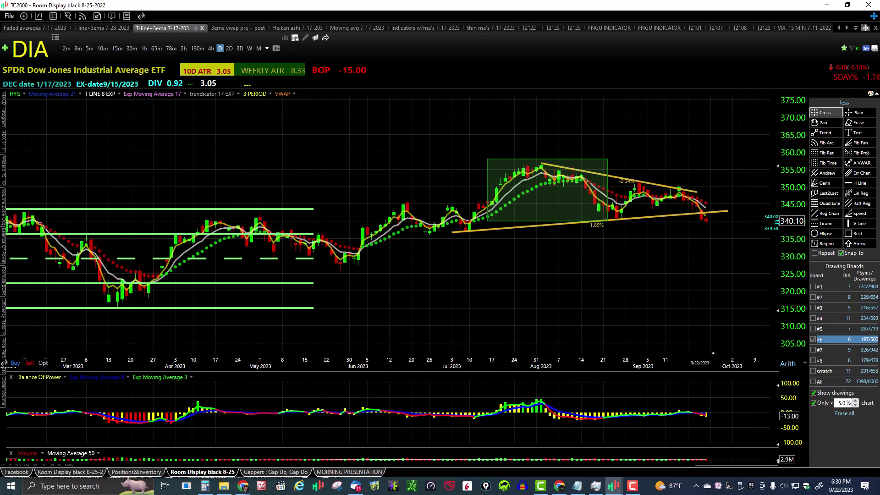
{"action": "type", "text": "us"}
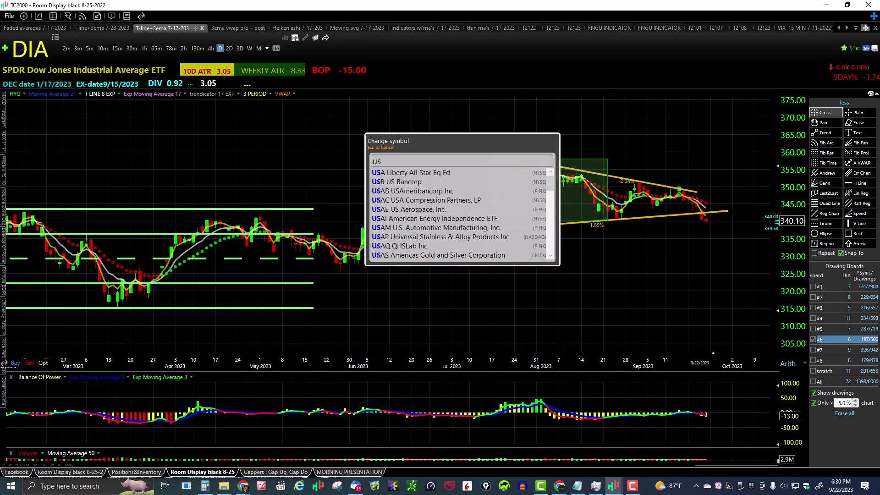
{"action": "type", "text": "o"}
Load the USO chart and zoom in on recent daily candles.
{"action": "key", "text": "Return"}
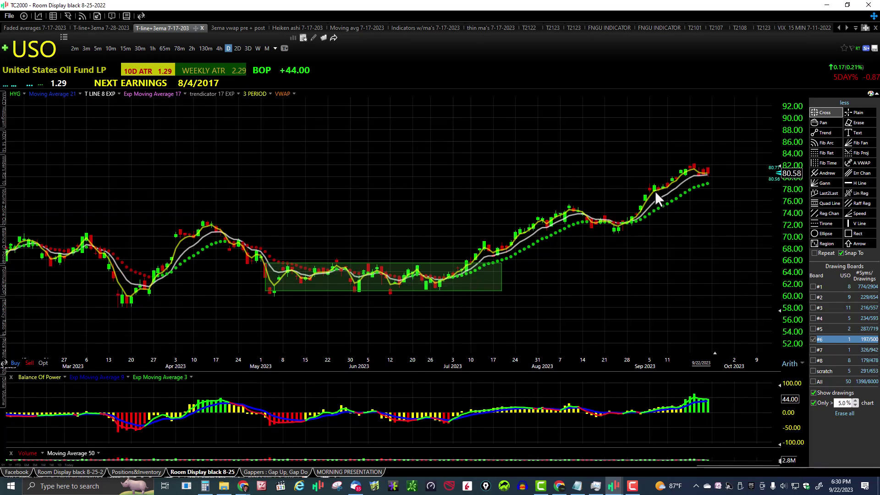
{"action": "scroll", "coordinate": [694, 191], "scroll_direction": "up", "scroll_amount": 4}
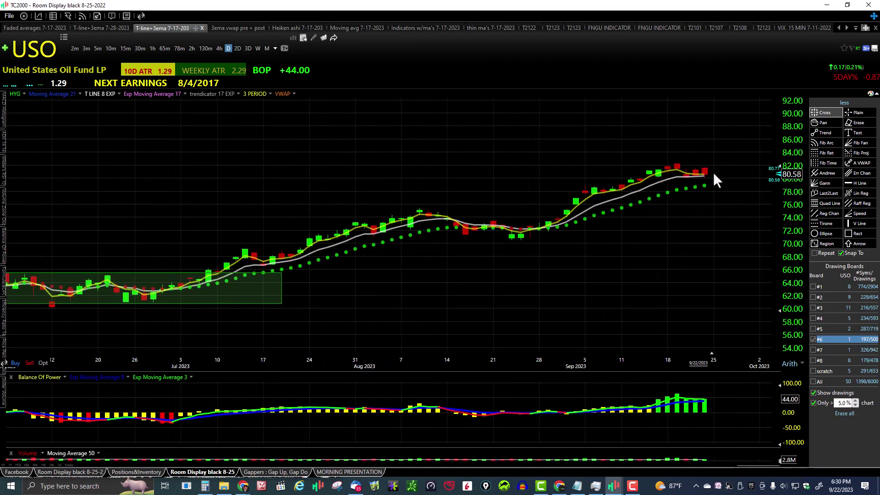
{"action": "scroll", "coordinate": [703, 186], "scroll_direction": "up", "scroll_amount": 3}
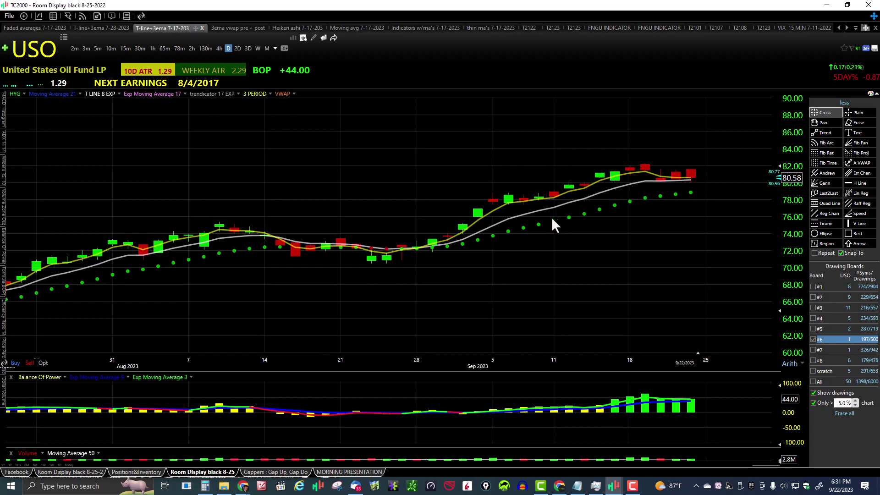
Check the date and price values of a couple of recent USO bars.
{"action": "left_click", "coordinate": [719, 198]}
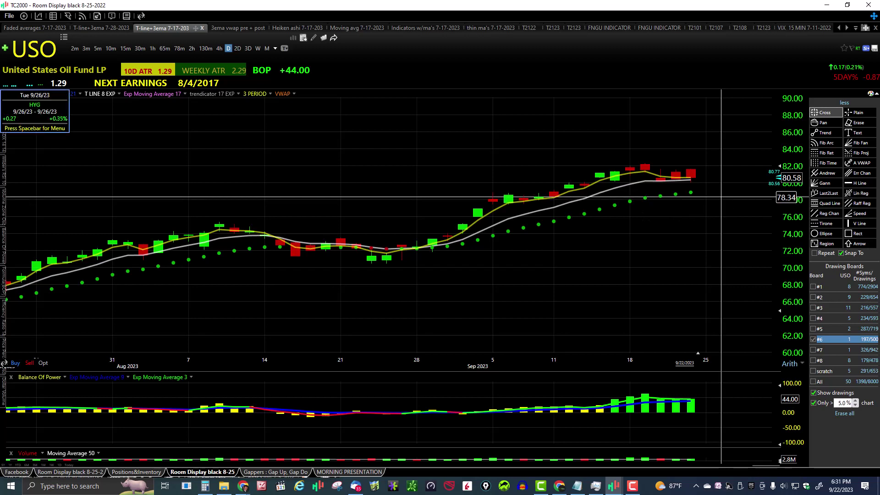
{"action": "left_click", "coordinate": [721, 197]}
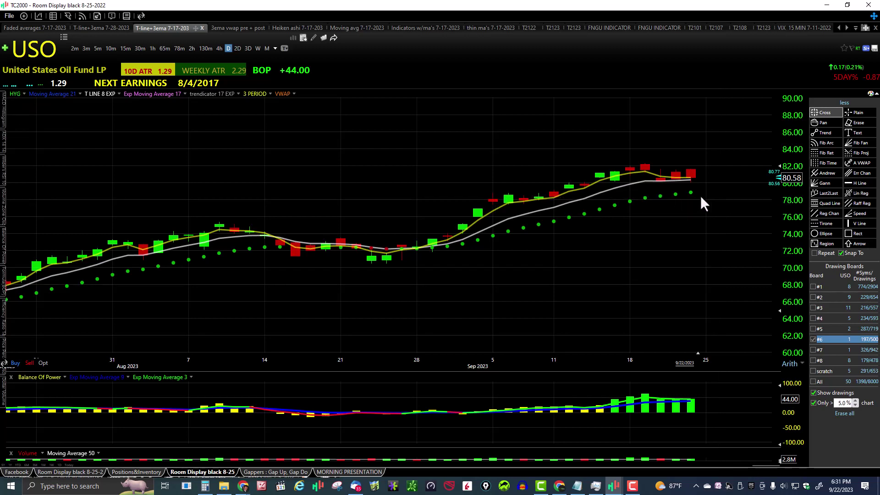
{"action": "left_click", "coordinate": [731, 198]}
{"action": "left_click", "coordinate": [731, 198]}
{"action": "scroll", "coordinate": [565, 220], "scroll_direction": "down", "scroll_amount": 2}
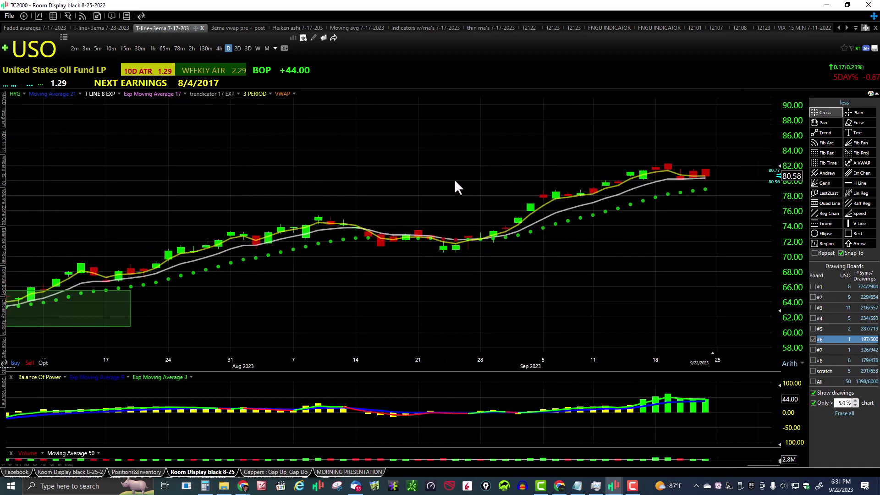
{"action": "scroll", "coordinate": [454, 179], "scroll_direction": "up", "scroll_amount": 1}
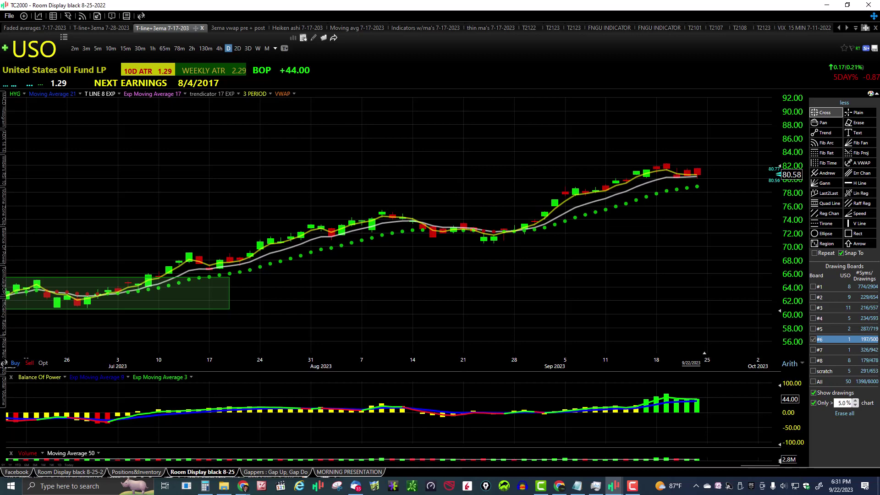
Switch to UNG and show drawing board #4's range box and 7.84/6.13 lines.
{"action": "type", "text": "UNG"}
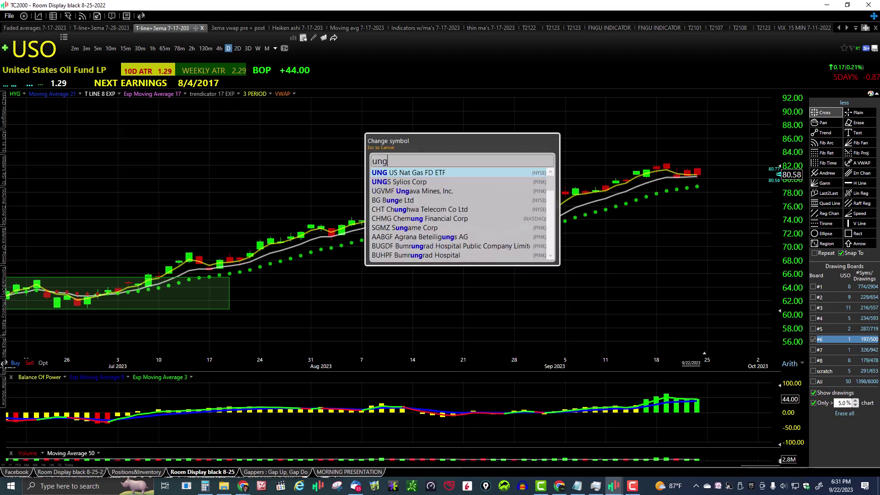
{"action": "key", "text": "Return"}
{"action": "scroll", "coordinate": [507, 237], "scroll_direction": "down", "scroll_amount": 1}
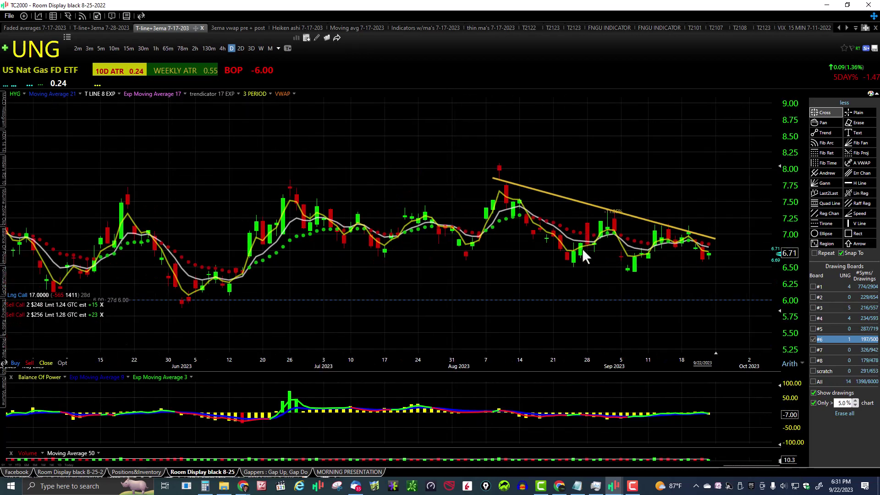
{"action": "left_click", "coordinate": [841, 319]}
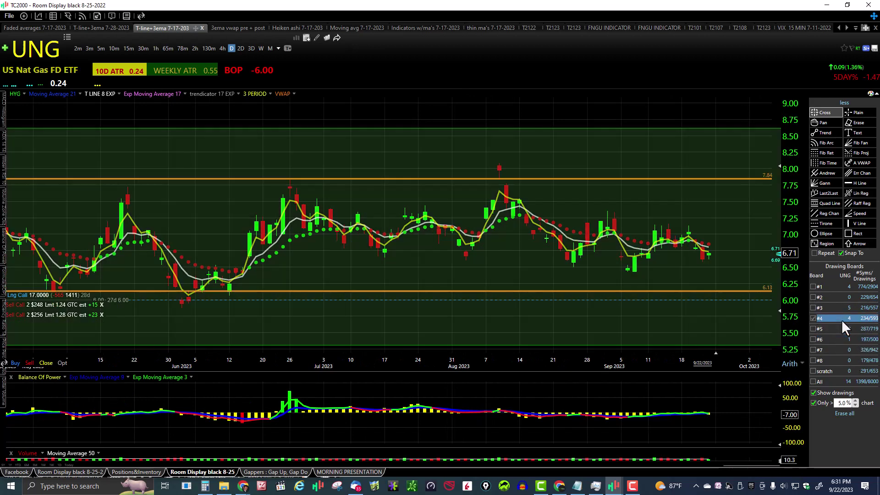
{"action": "scroll", "coordinate": [362, 297], "scroll_direction": "down", "scroll_amount": 1}
{"action": "mouse_move", "coordinate": [354, 295]}
{"action": "left_mouse_down"}
{"action": "mouse_move", "coordinate": [732, 314]}
{"action": "mouse_move", "coordinate": [723, 322]}
{"action": "left_mouse_up"}
Read the 9/15/23 bar's values while zooming the UNG chart in and out.
{"action": "scroll", "coordinate": [723, 316], "scroll_direction": "up", "scroll_amount": 1}
{"action": "scroll", "coordinate": [712, 216], "scroll_direction": "down", "scroll_amount": 1}
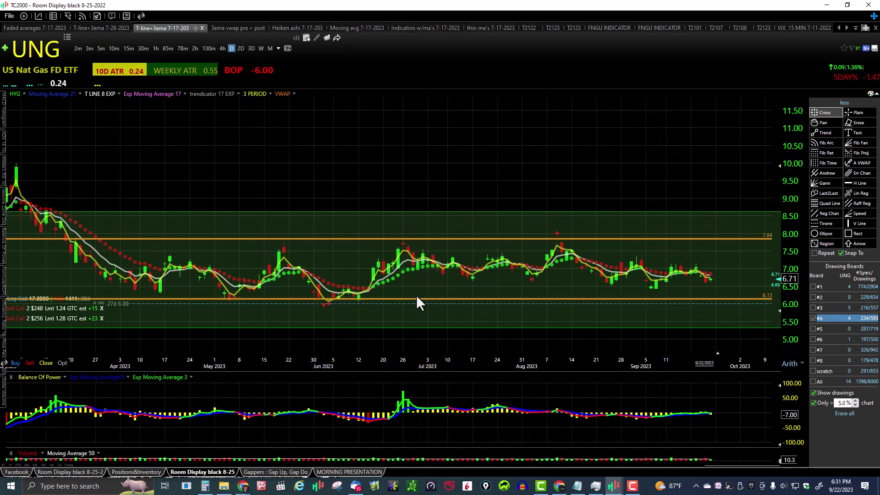
{"action": "left_click", "coordinate": [686, 286]}
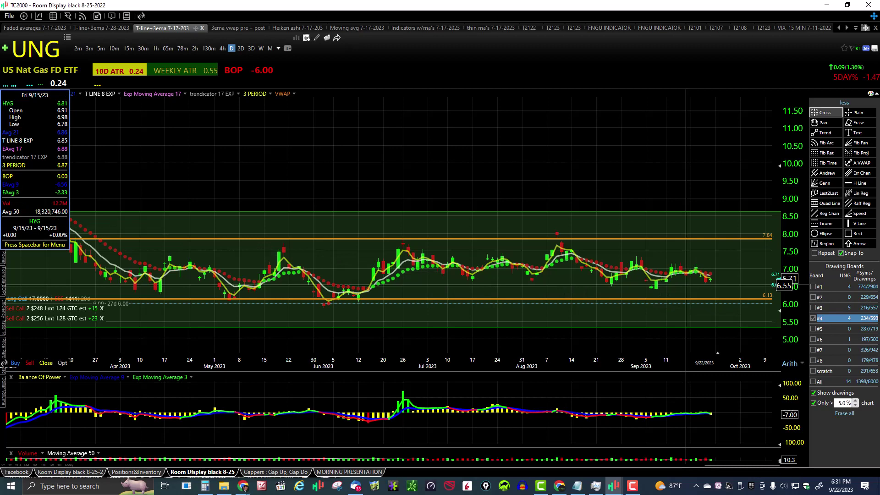
{"action": "left_click_drag", "start_coordinate": [686, 286], "coordinate": [678, 290]}
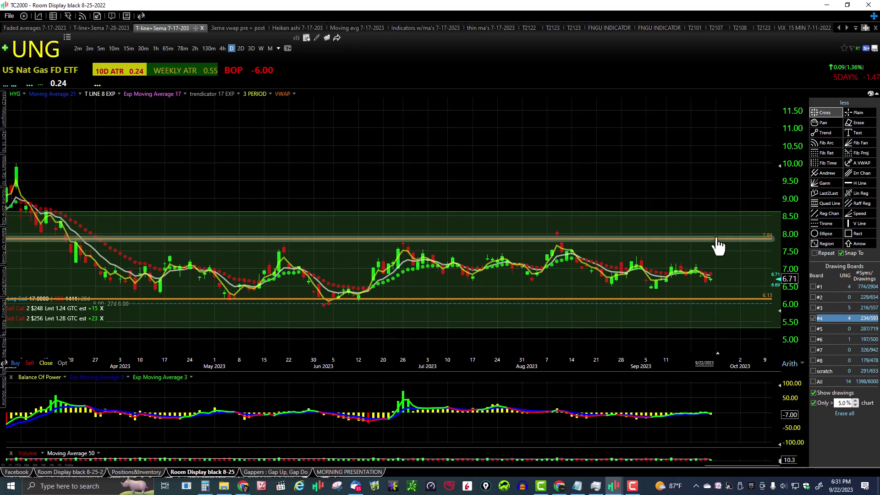
{"action": "scroll", "coordinate": [423, 242], "scroll_direction": "down", "scroll_amount": 3}
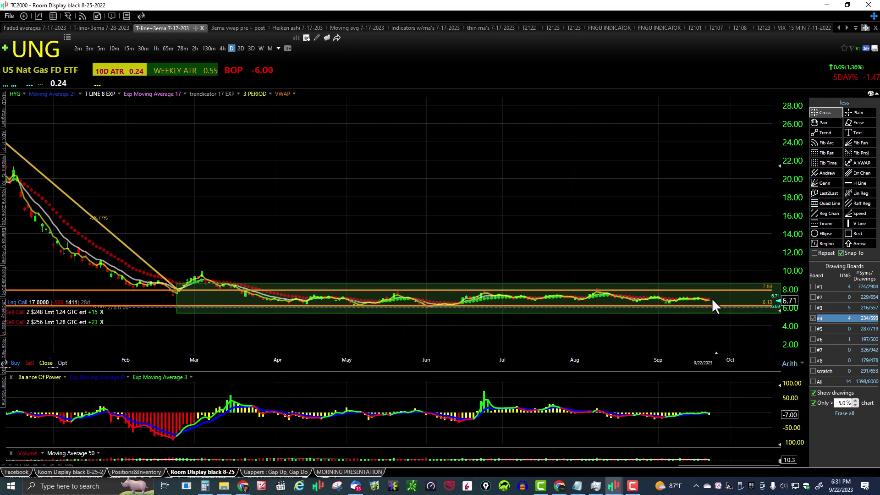
{"action": "scroll", "coordinate": [711, 298], "scroll_direction": "up", "scroll_amount": 3}
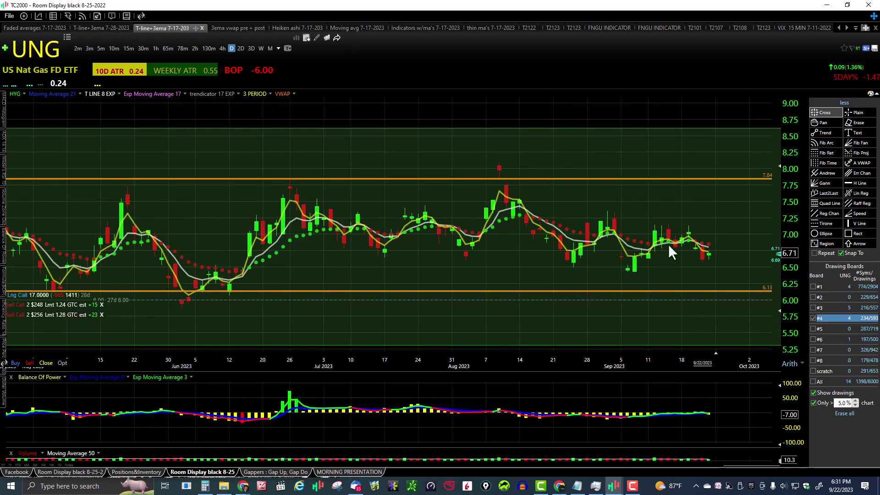
{"action": "scroll", "coordinate": [709, 258], "scroll_direction": "down", "scroll_amount": 1}
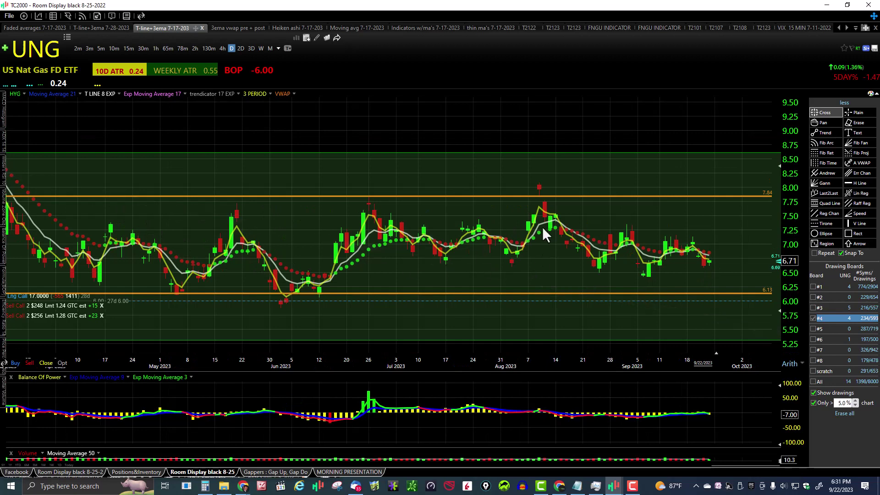
{"action": "scroll", "coordinate": [729, 241], "scroll_direction": "down", "scroll_amount": 3}
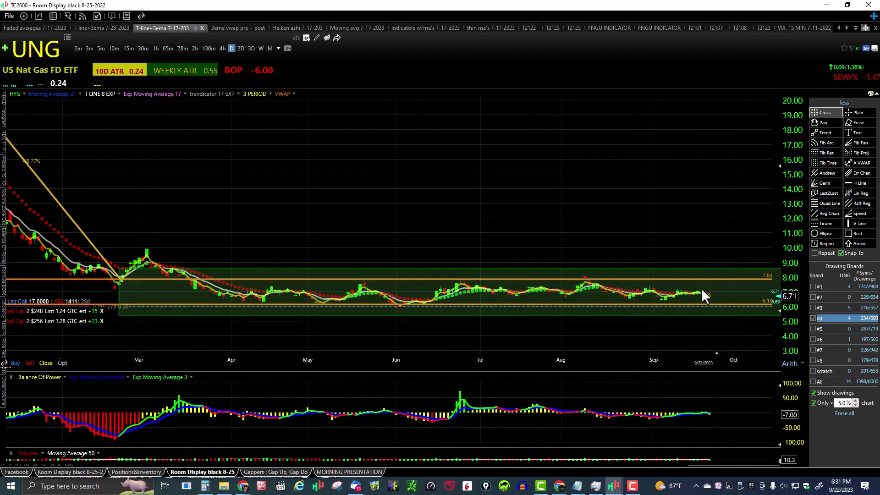
{"action": "scroll", "coordinate": [613, 309], "scroll_direction": "down", "scroll_amount": 2}
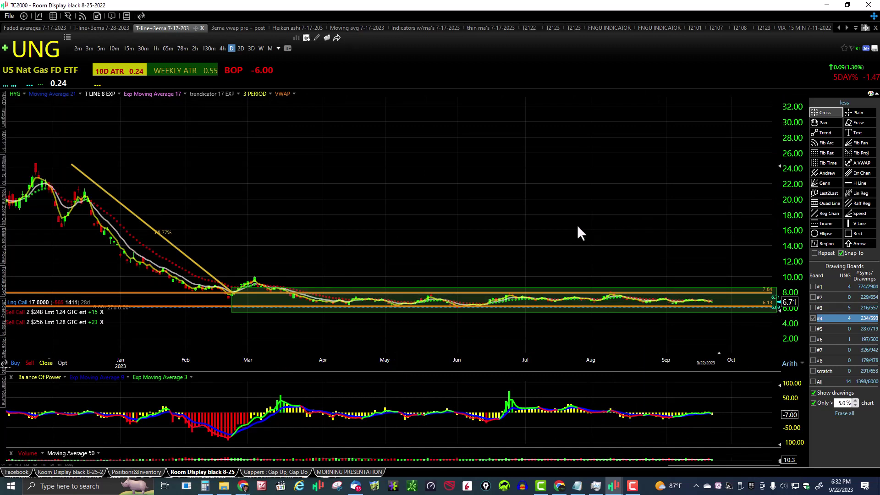
{"action": "scroll", "coordinate": [537, 236], "scroll_direction": "up", "scroll_amount": 1}
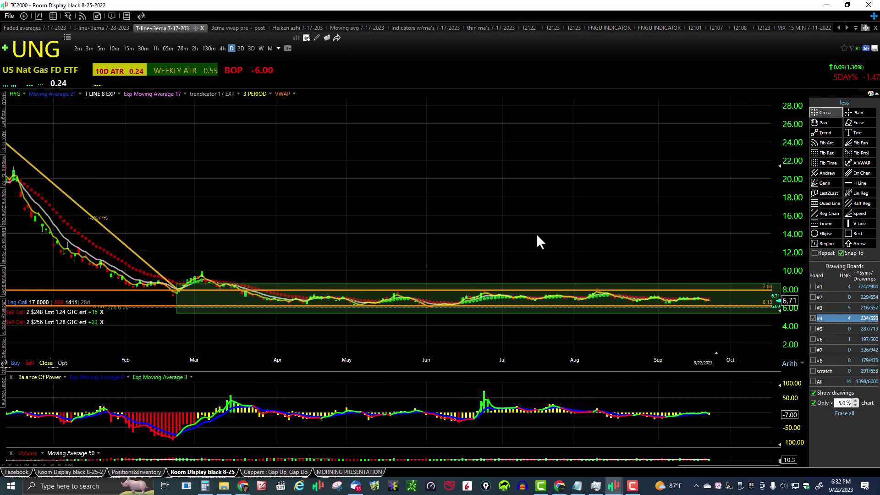